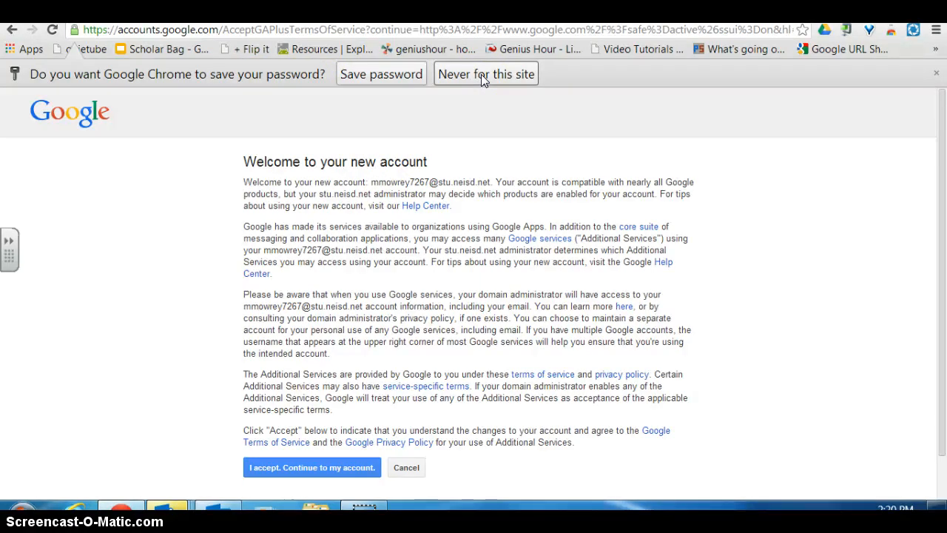
Decline saving the password for this site and accept the new account's terms to continue.
left_click(481, 74)
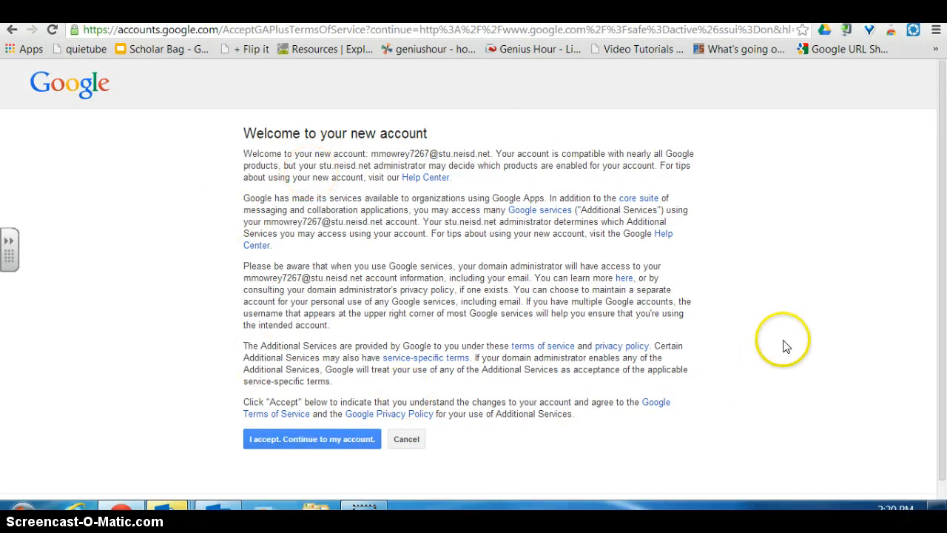
left_click(304, 438)
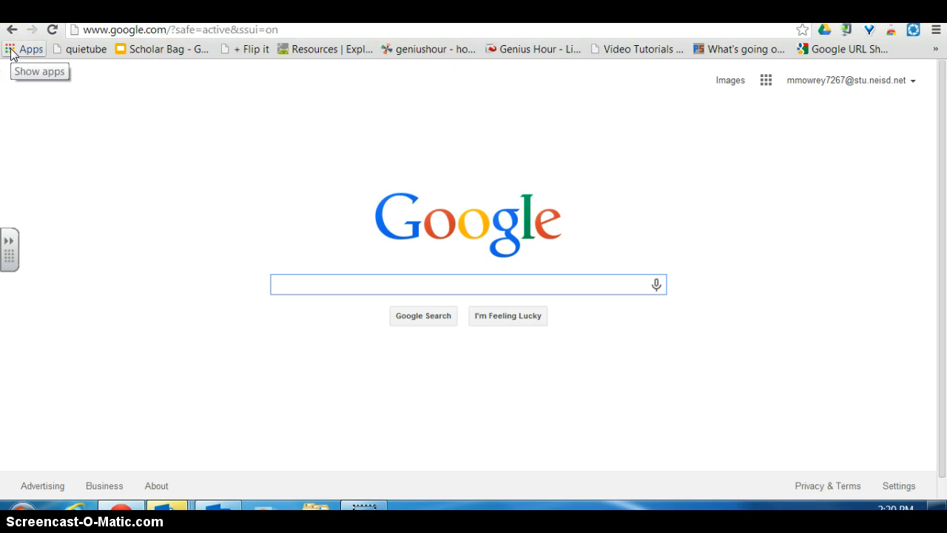
Open Google Drive from the Google home page and dismiss the Activity details.
left_click(765, 80)
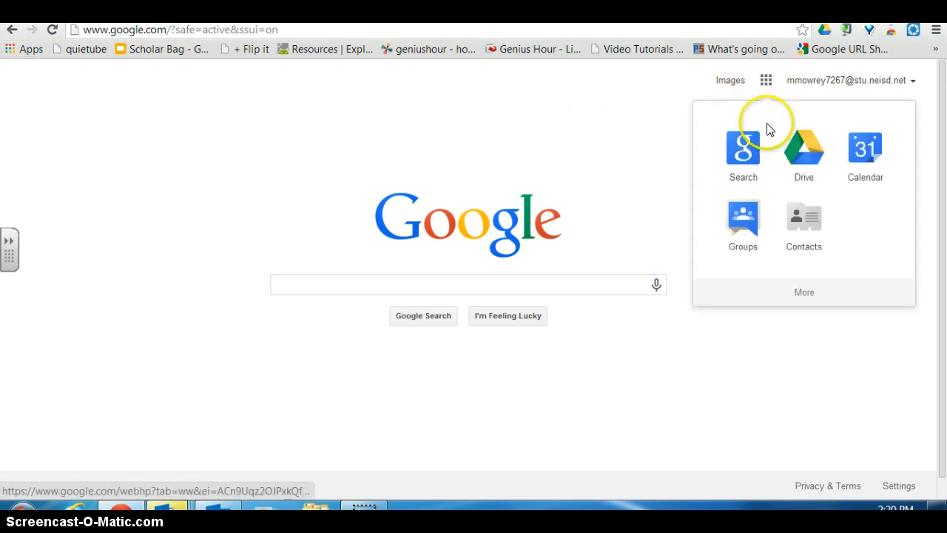
left_click(808, 163)
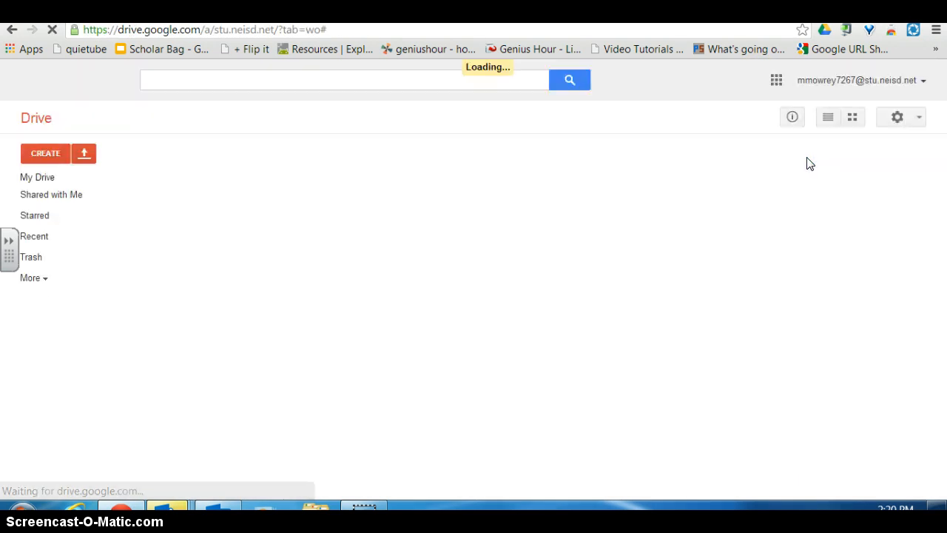
left_click(809, 170)
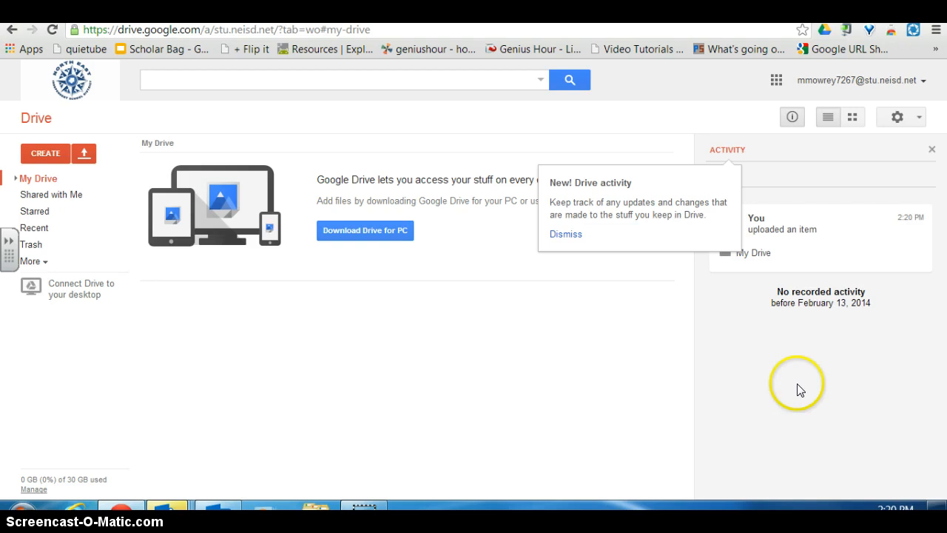
left_click(932, 150)
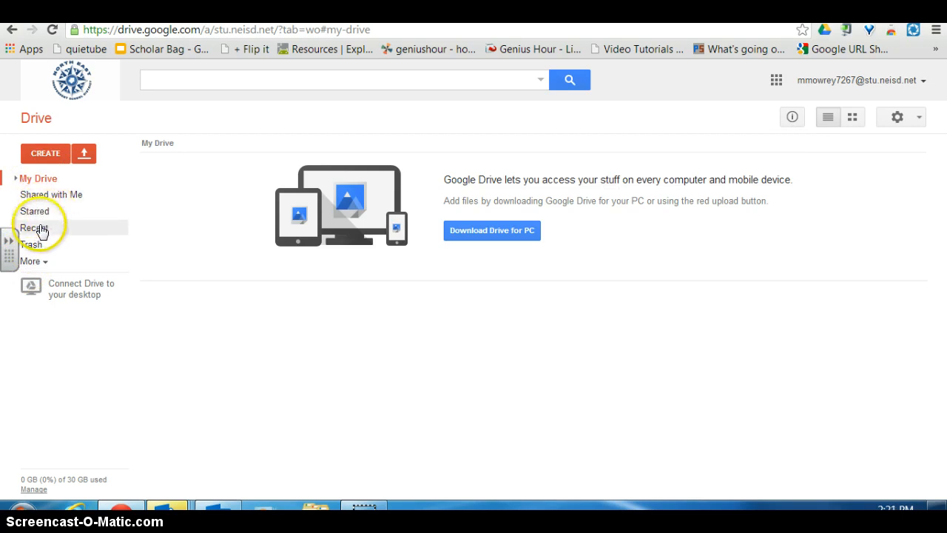
Expand the list of Drive views to include Offline and All Items.
left_click(44, 265)
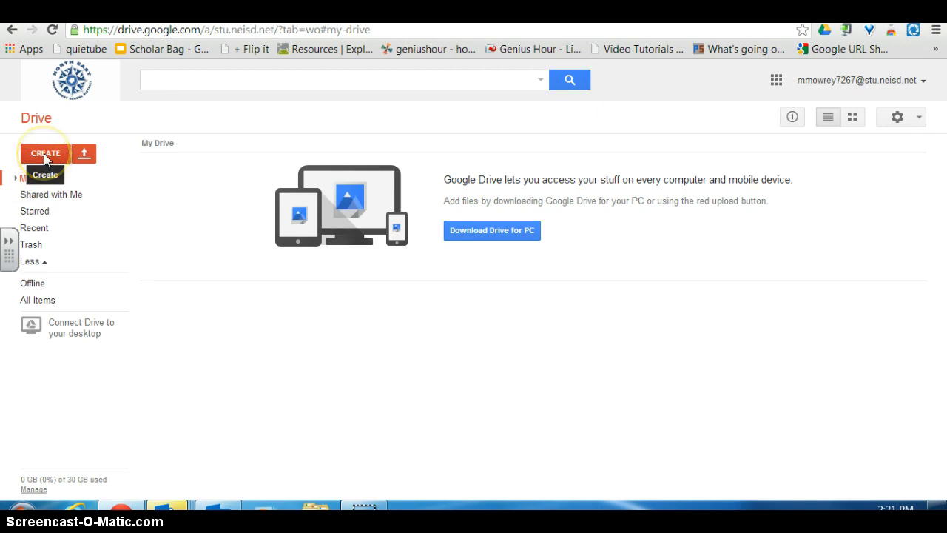
left_click(42, 215)
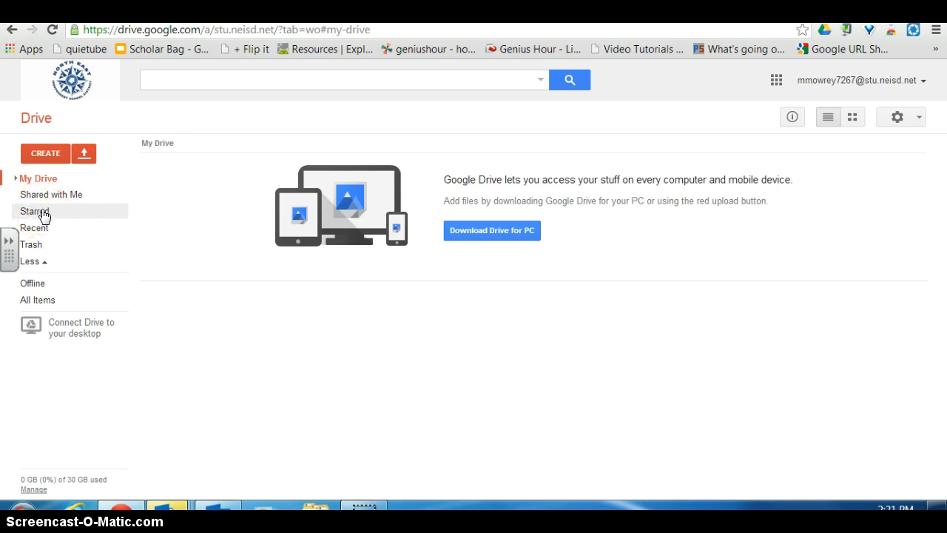
left_click(43, 215)
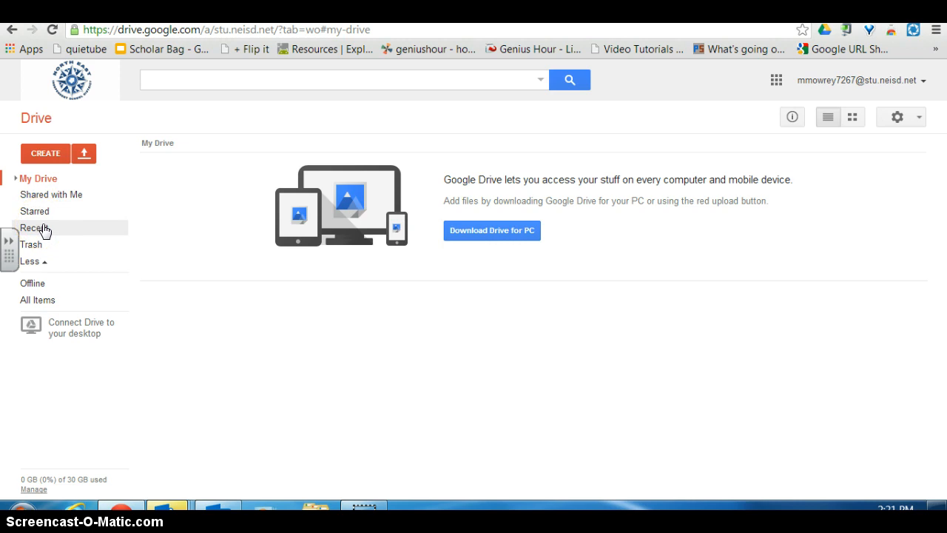
left_click(42, 241)
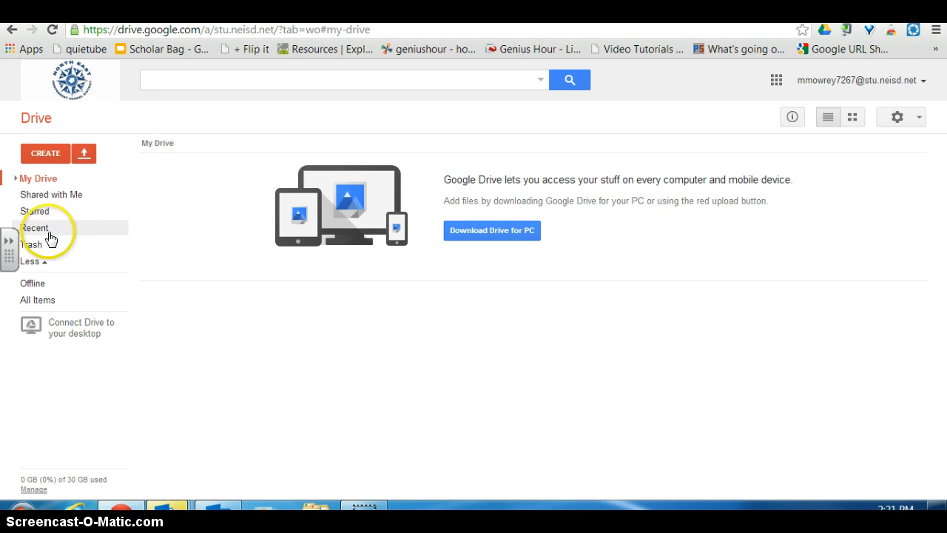
Create a new folder named "MM13-14 Class Work" in My Drive.
left_click(46, 153)
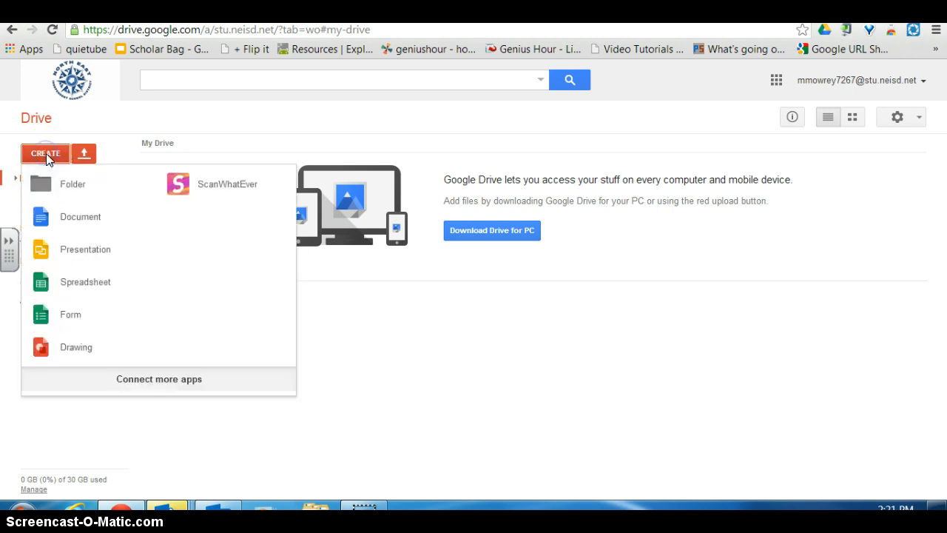
left_click(57, 190)
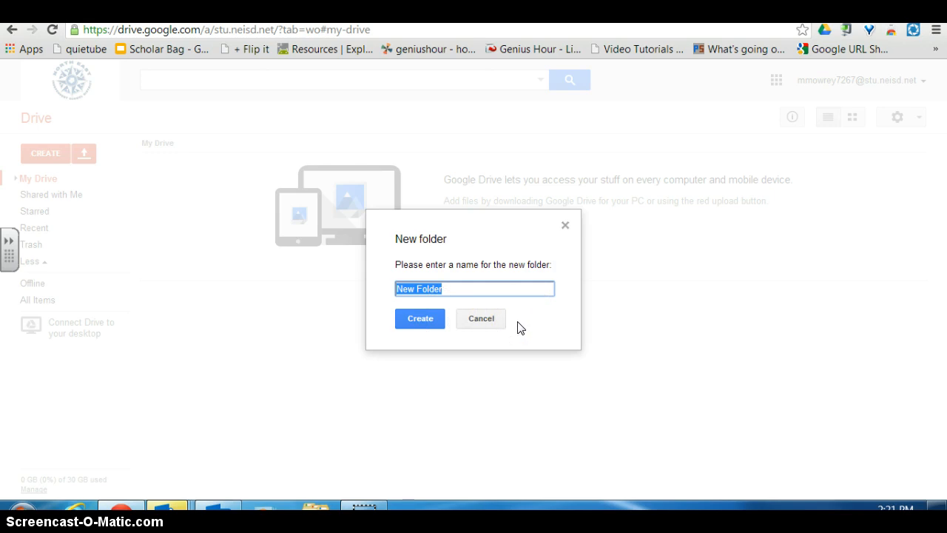
type("13-14 Class Work")
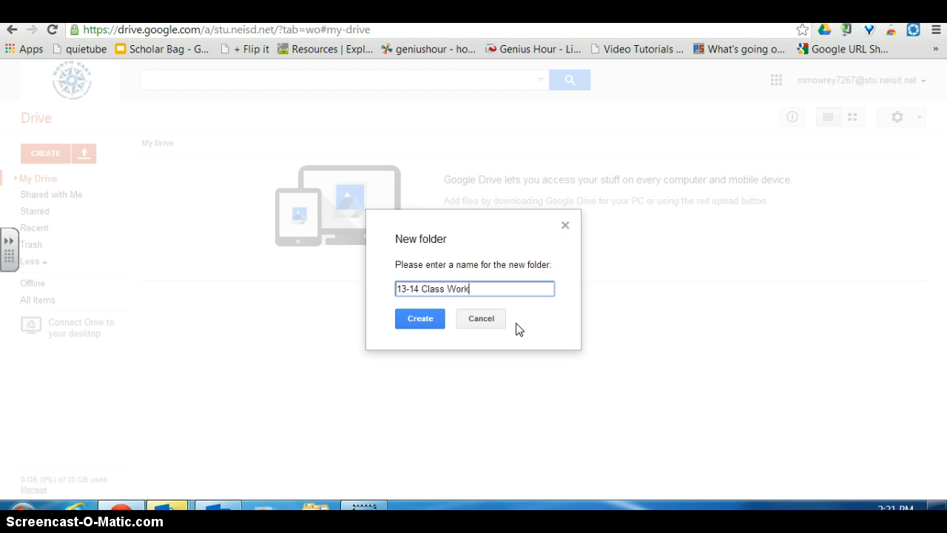
left_click(494, 331)
left_click(404, 305)
left_click(397, 289)
type("MM")
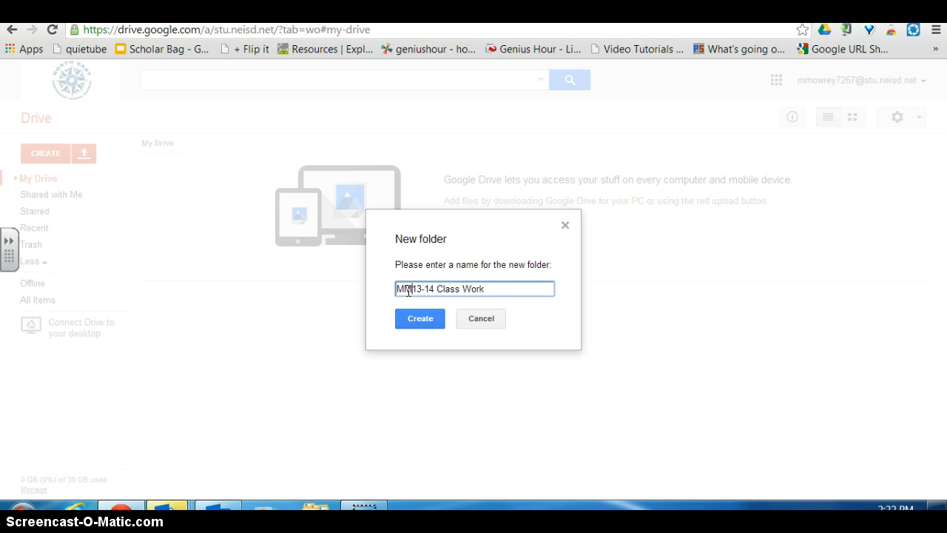
left_click(421, 320)
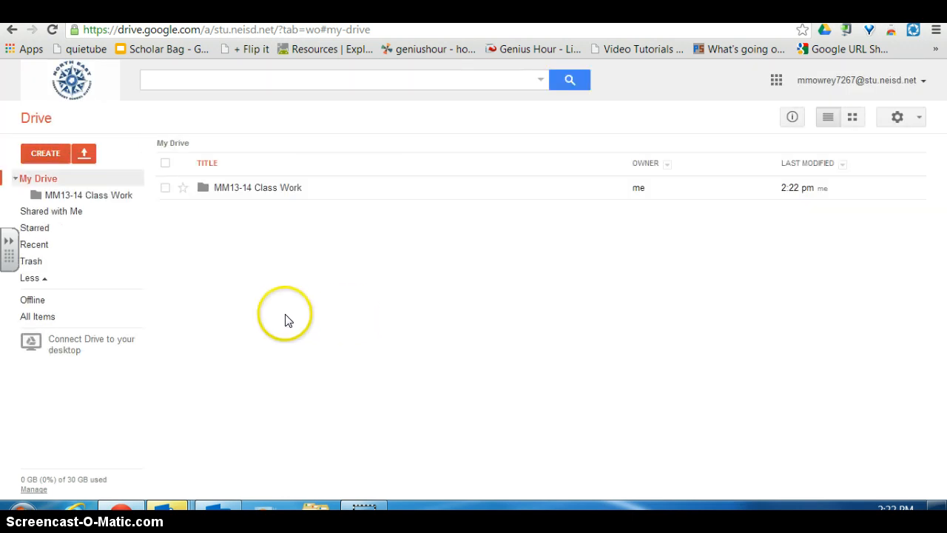
Open the MM13-14 Class Work folder from the My Drive file list.
left_click(22, 179)
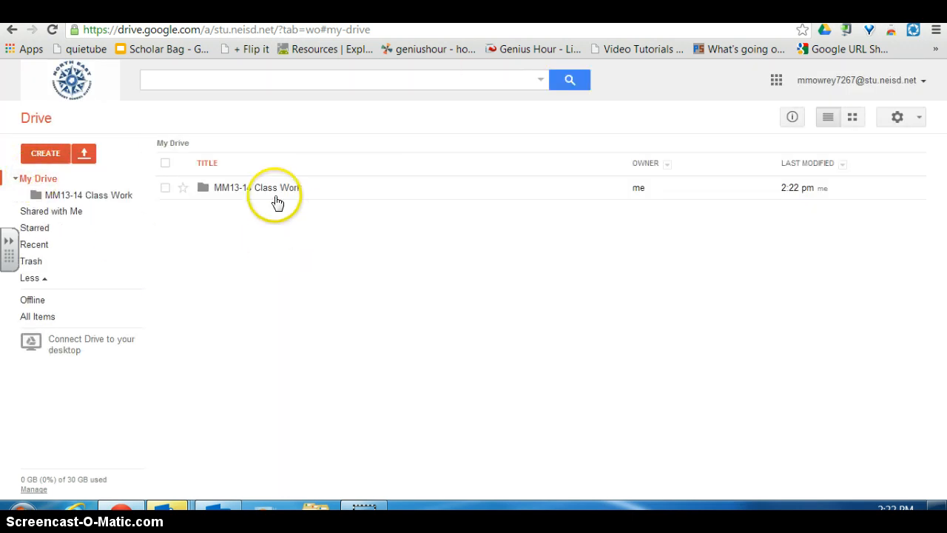
left_click(242, 271)
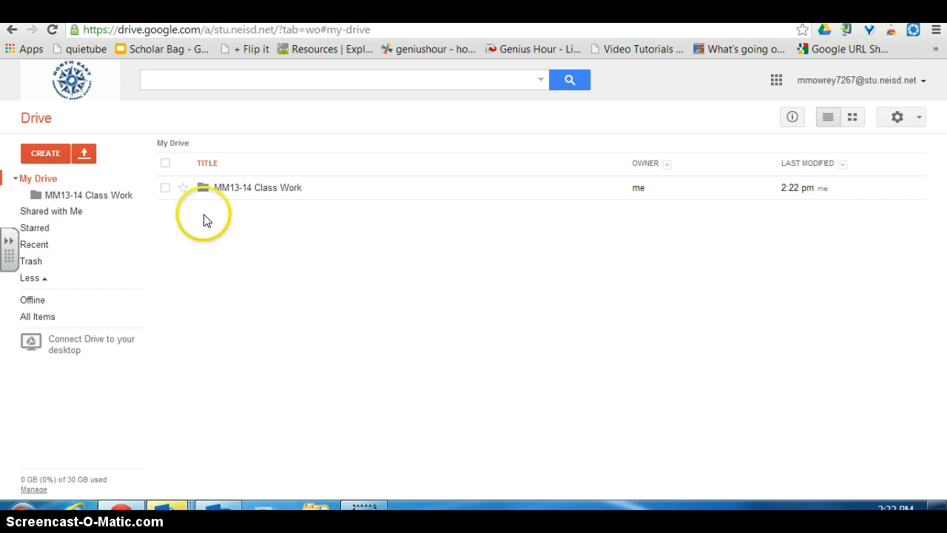
left_click(203, 191)
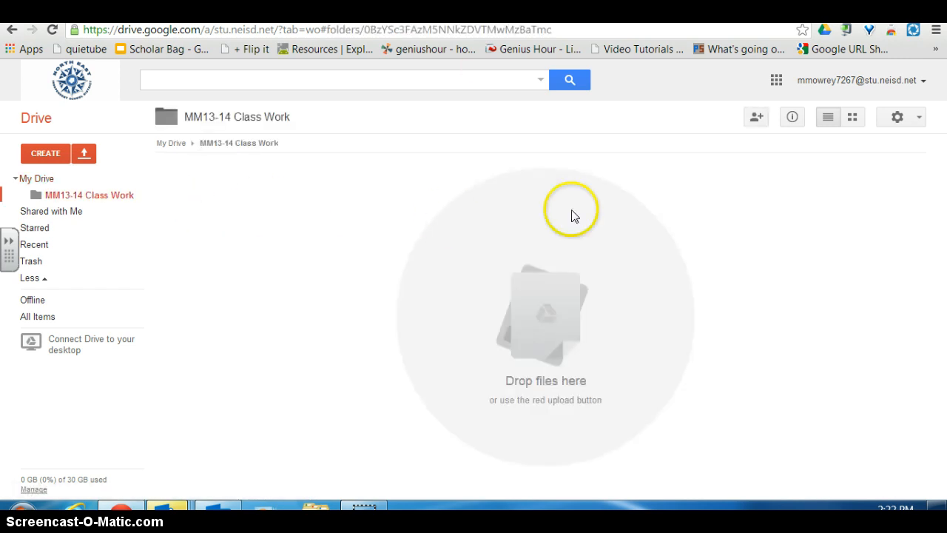
Bring up the folder's sharing settings and add the teacher's suggested neisd.net account as an invitee.
left_click(756, 117)
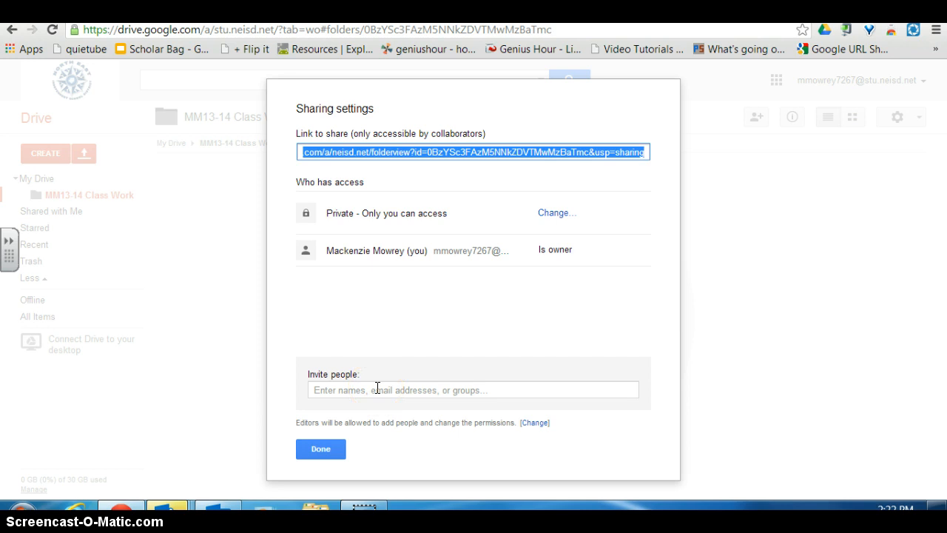
left_click(377, 389)
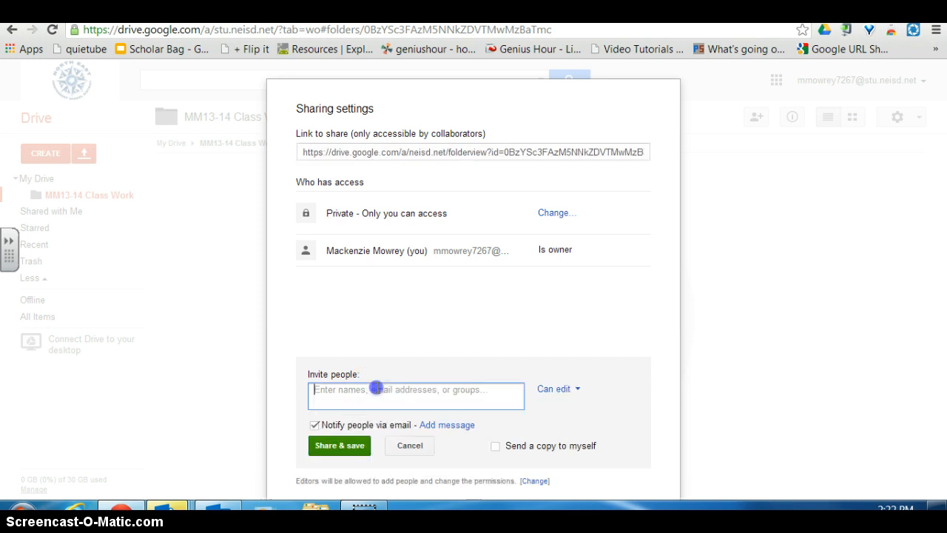
left_click(419, 330)
type("erika")
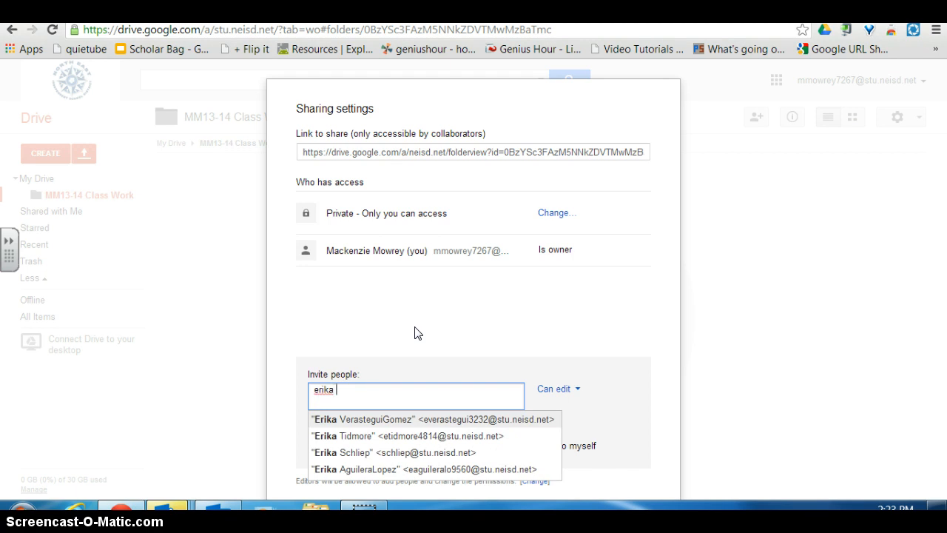
type("w")
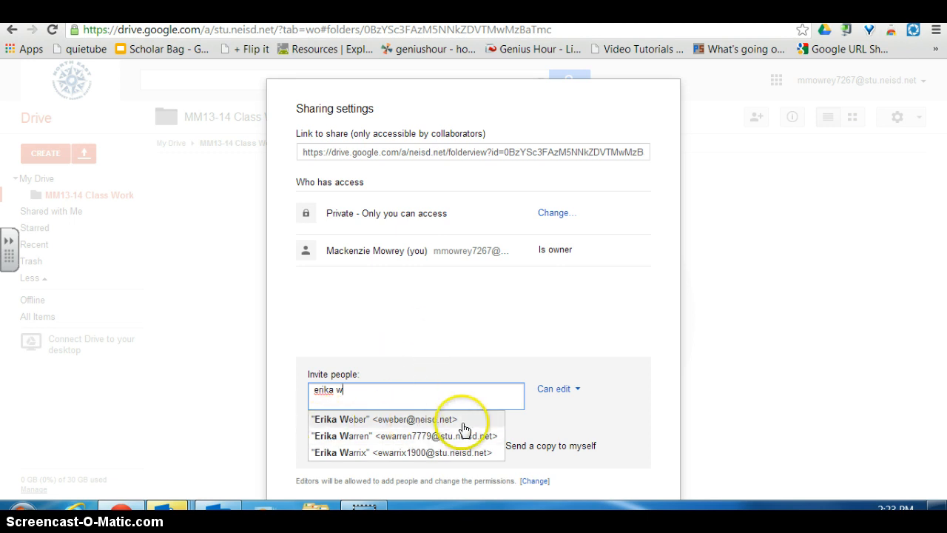
left_click(398, 420)
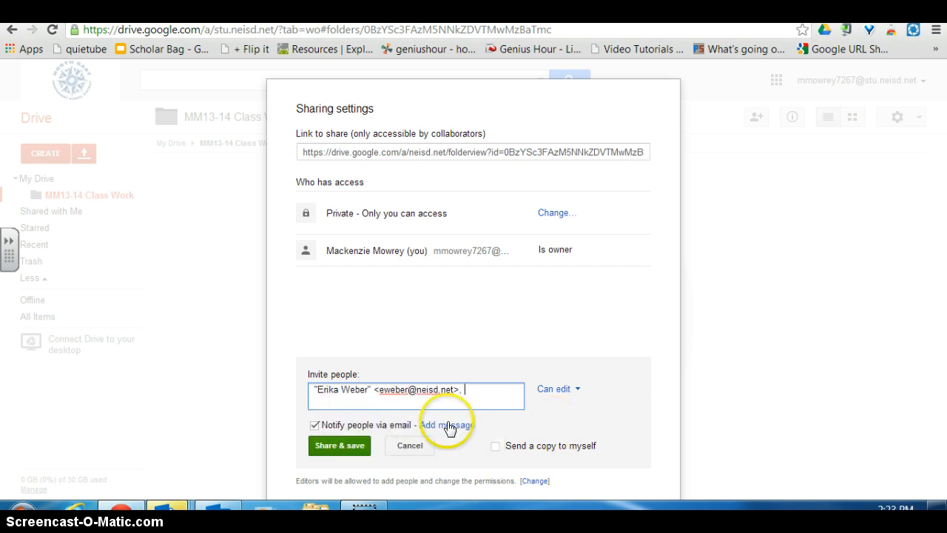
Turn off email notification for the invitation and keep the invitee's permission at Can edit.
left_click(316, 427)
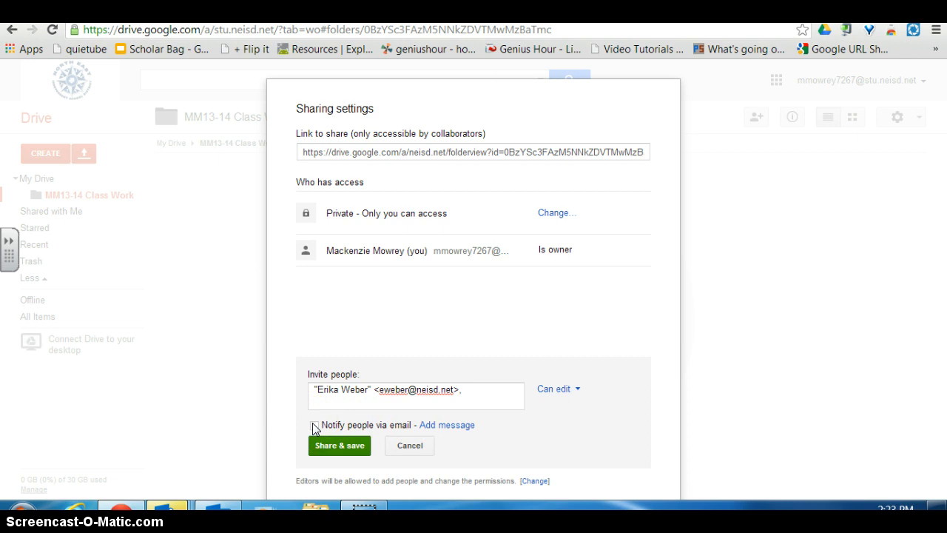
left_click(577, 391)
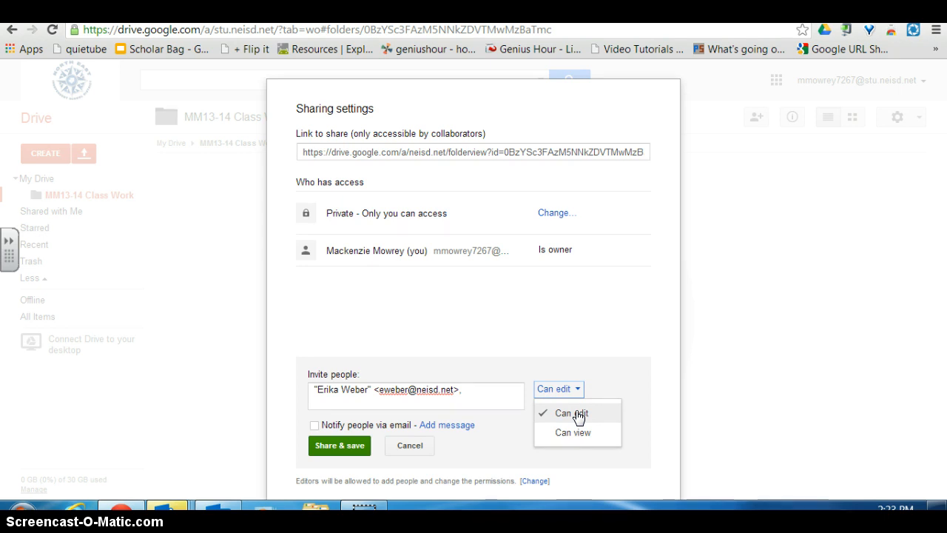
left_click(572, 414)
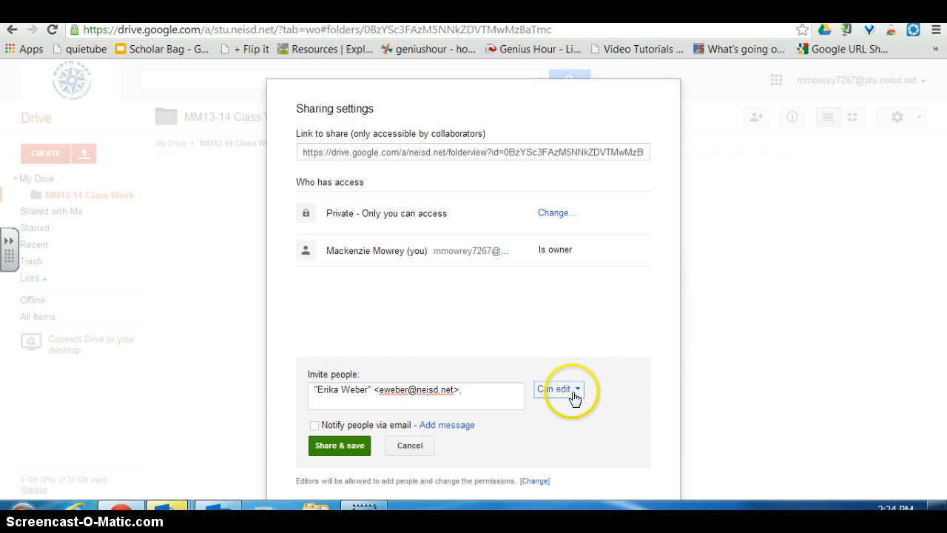
left_click(574, 388)
left_click(581, 338)
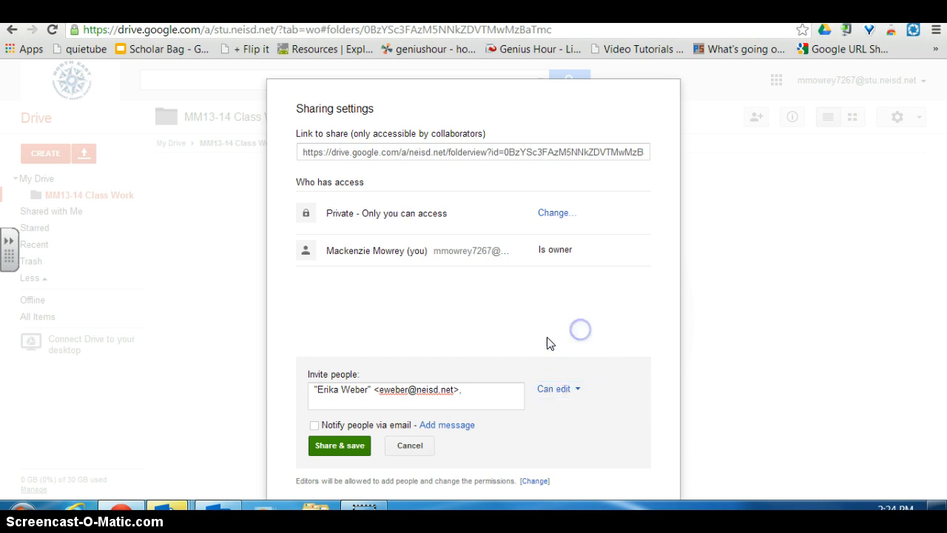
Share the folder without sending invitations and finish the sharing settings.
left_click(340, 448)
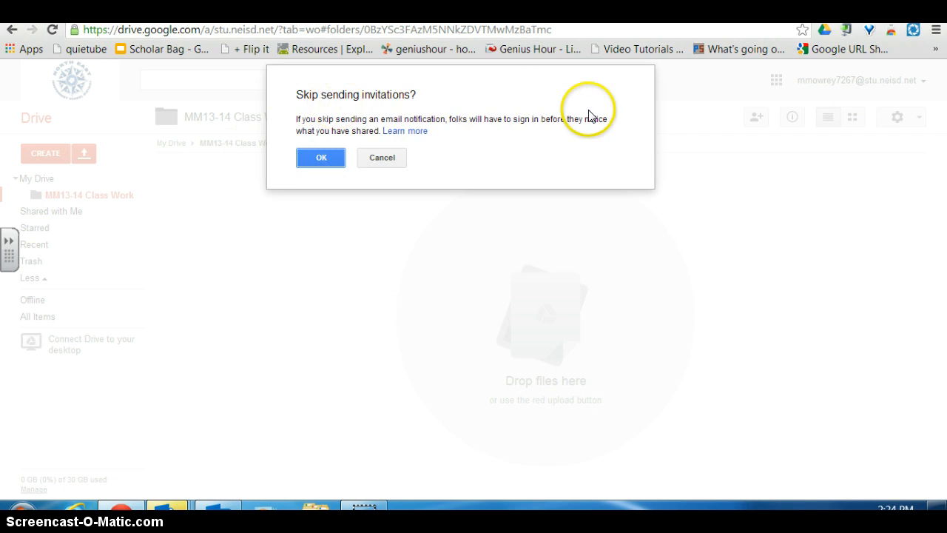
left_click(322, 159)
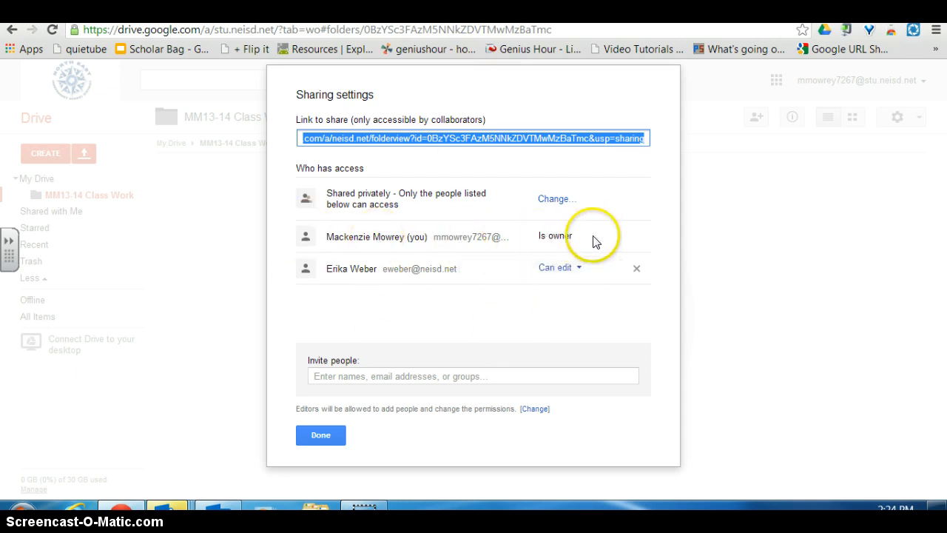
left_click(322, 435)
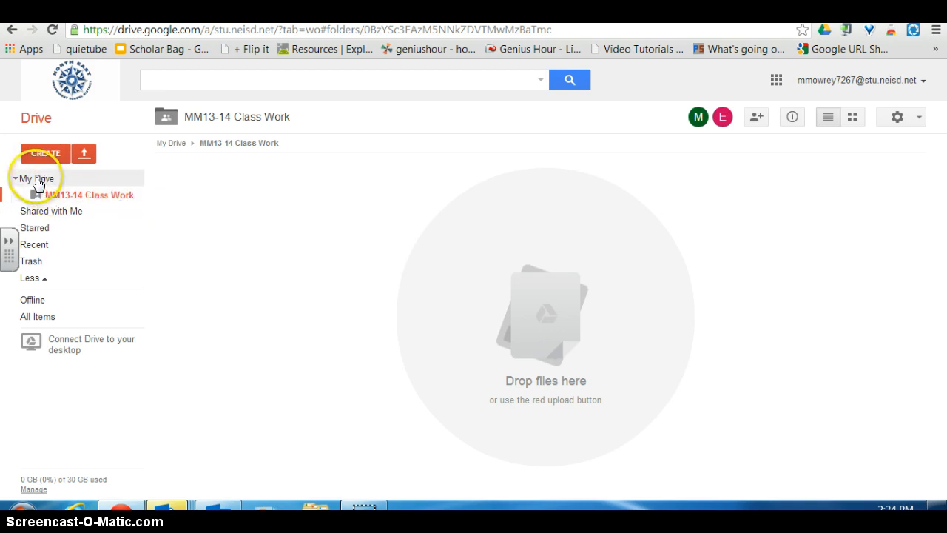
Return to My Drive to view the shared class folder in the file list.
left_click(37, 181)
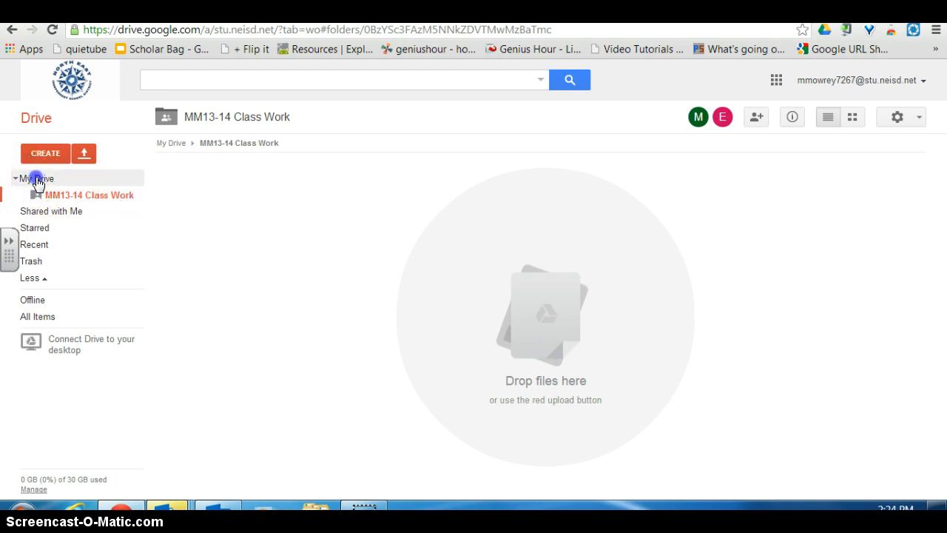
left_click(37, 182)
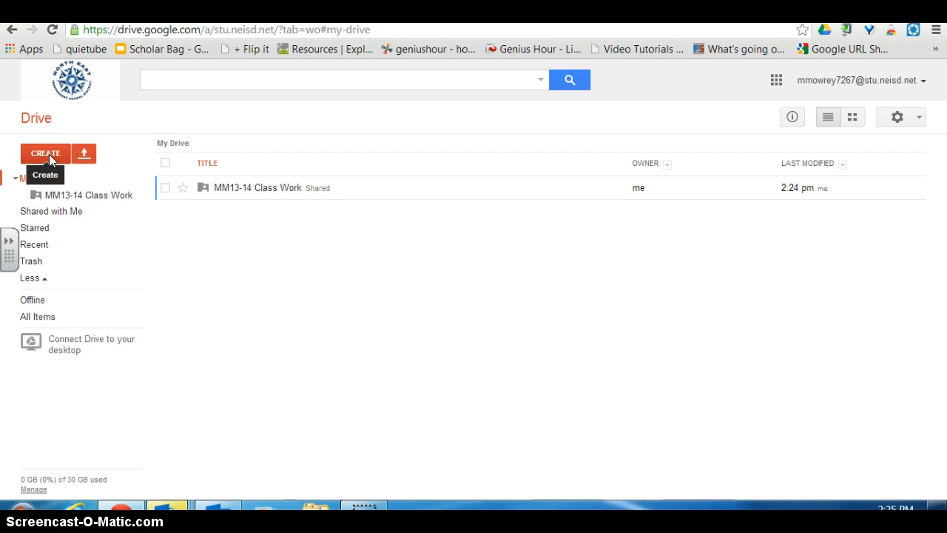
left_click(49, 154)
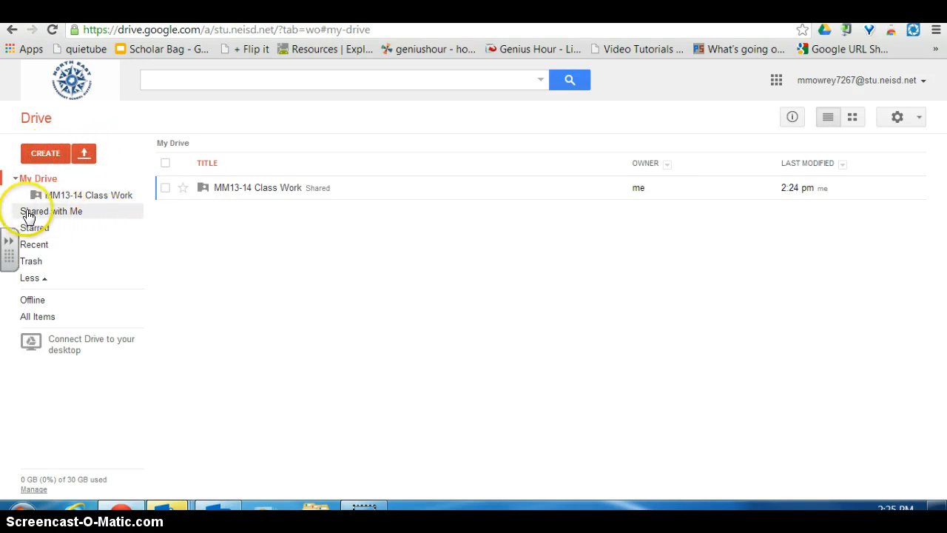
Check the Shared with Me view and reopen the MM13-14 Class Work folder.
left_click(66, 216)
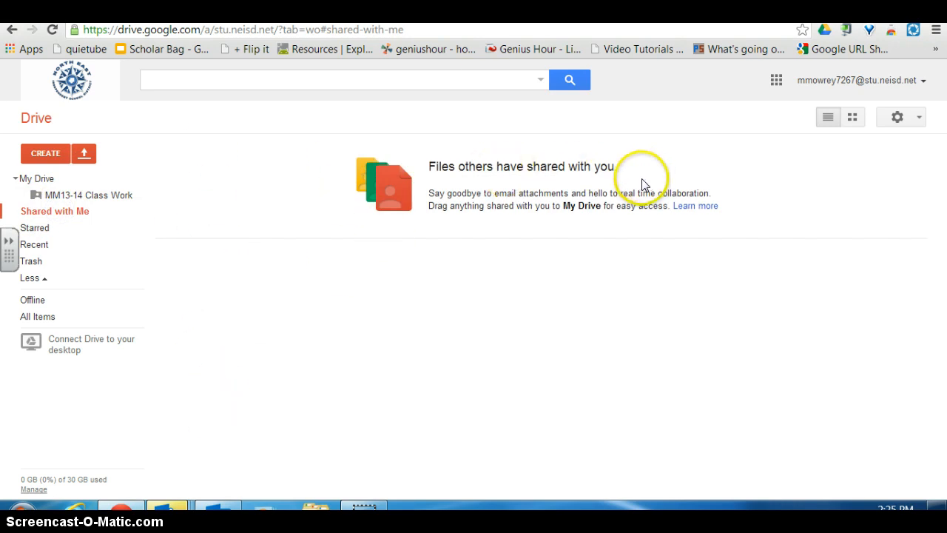
left_click(97, 194)
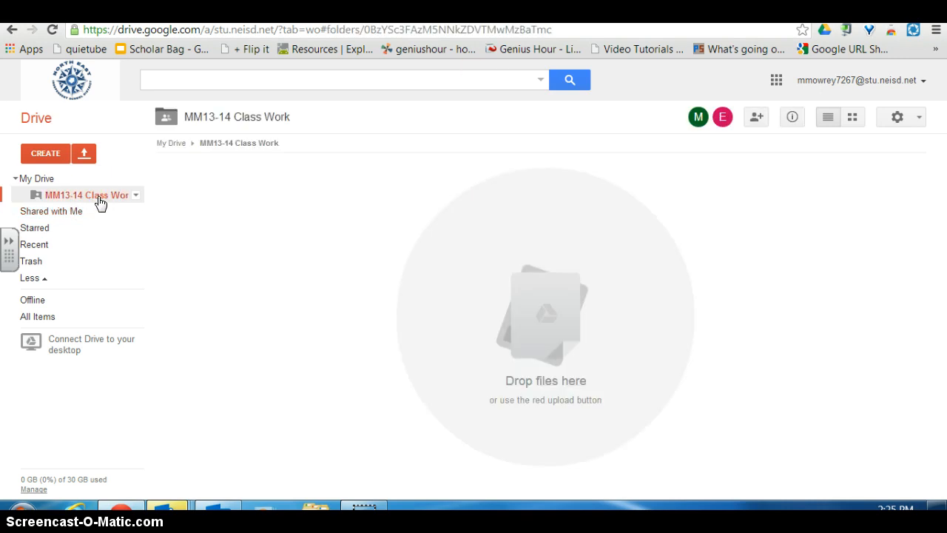
Create a new text document in the MM13-14 Class Work folder, accepting the folder's sharing permissions.
left_click(45, 154)
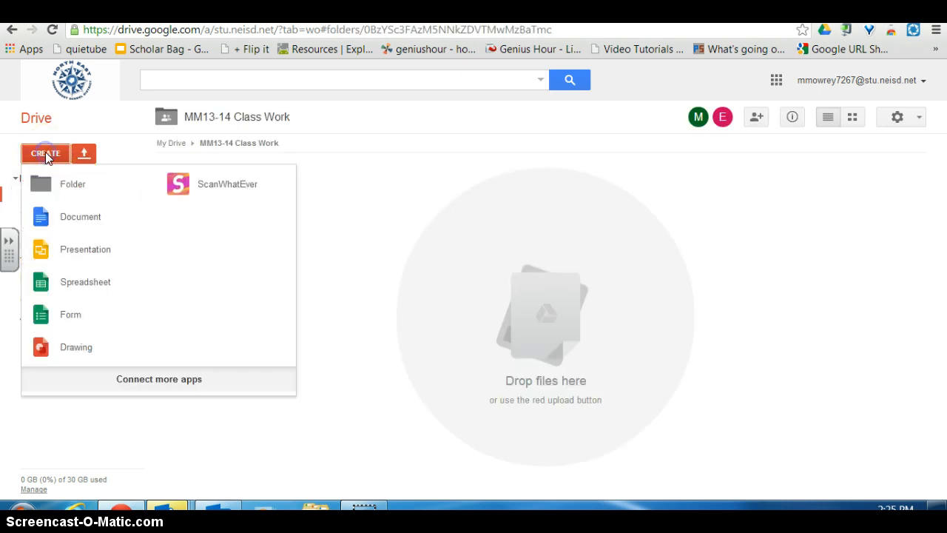
left_click(81, 218)
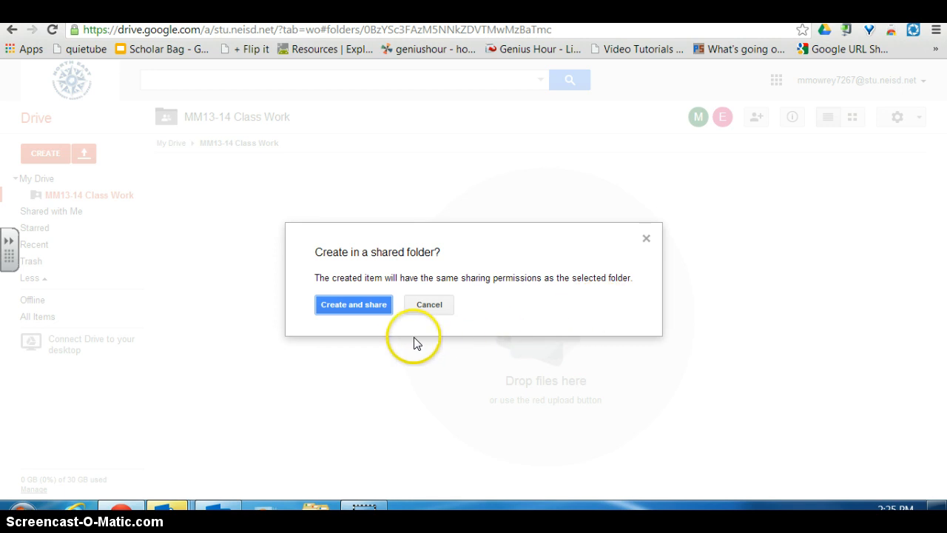
left_click(362, 312)
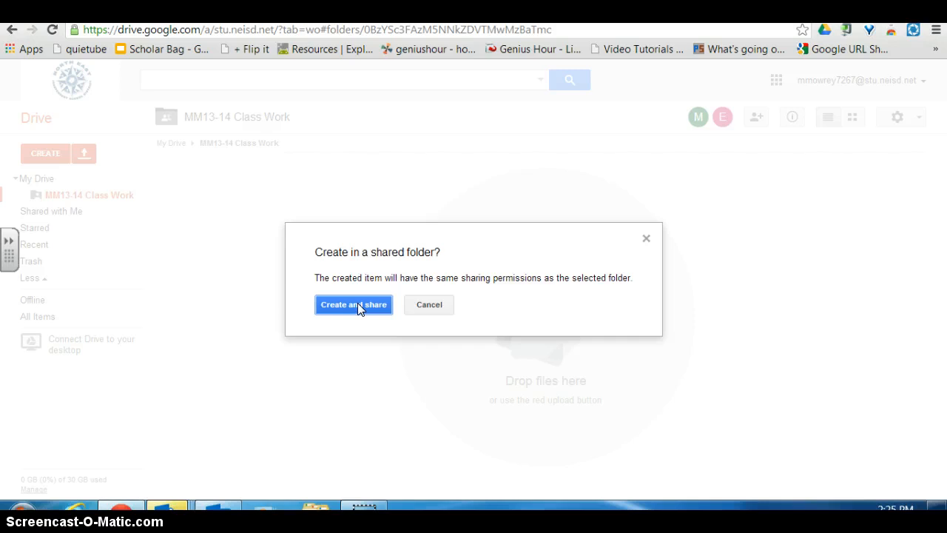
left_click(358, 304)
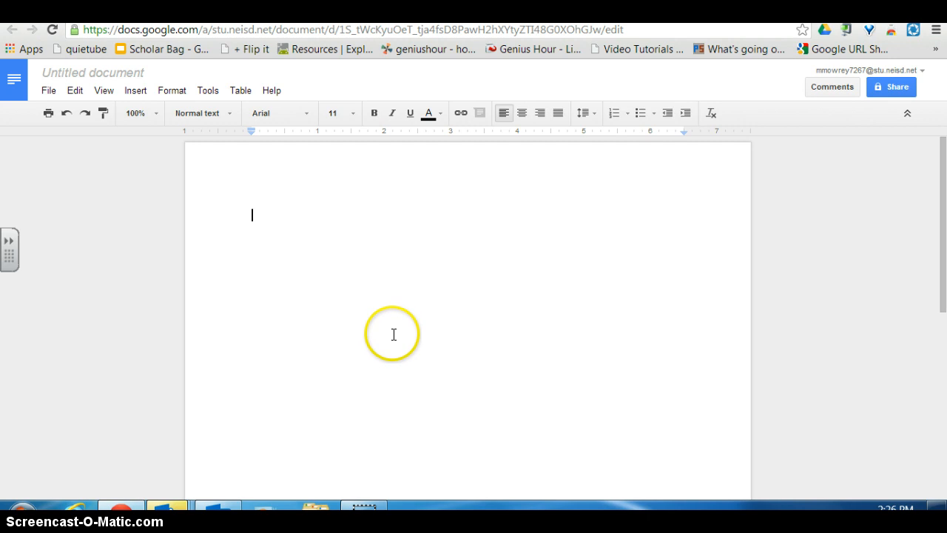
Rename the untitled document as MM TEST.
left_click(101, 78)
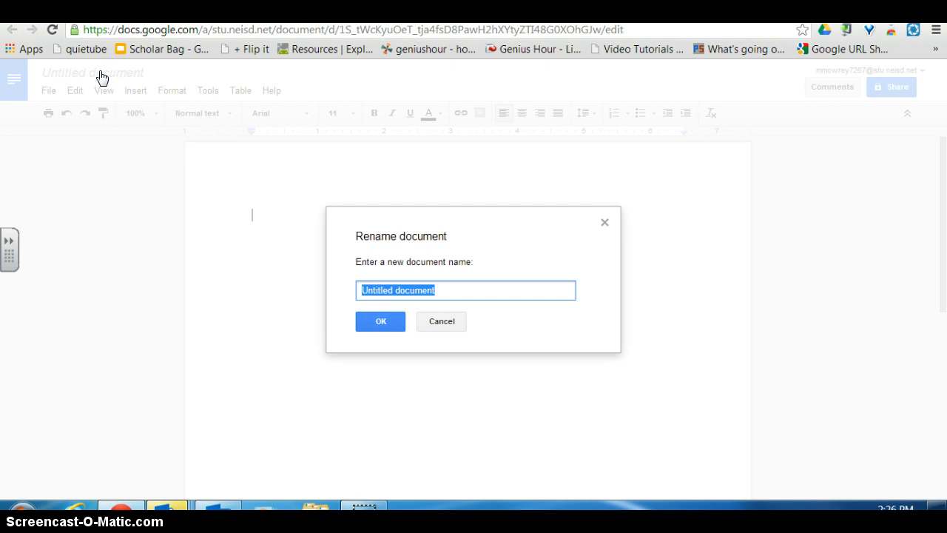
type("MW TEST")
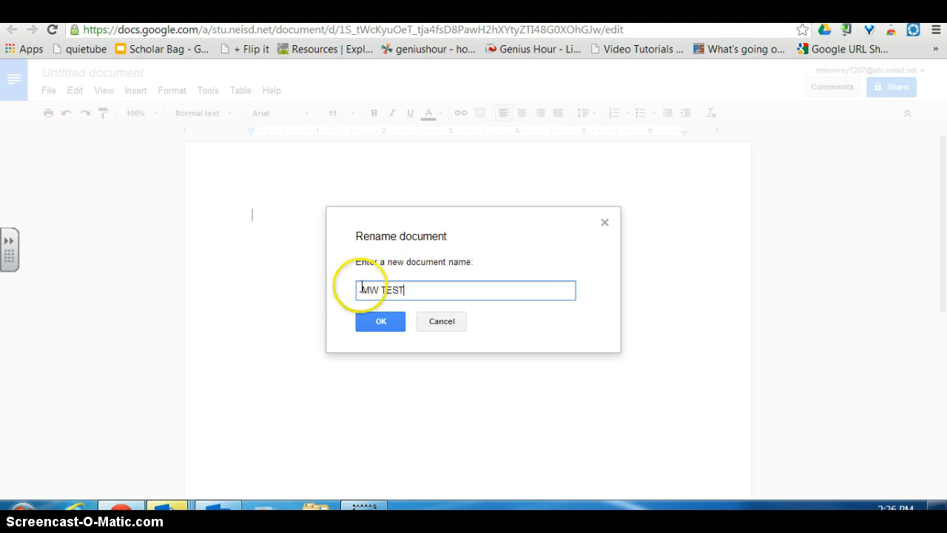
left_click_drag(370, 287, 376, 286)
type("m")
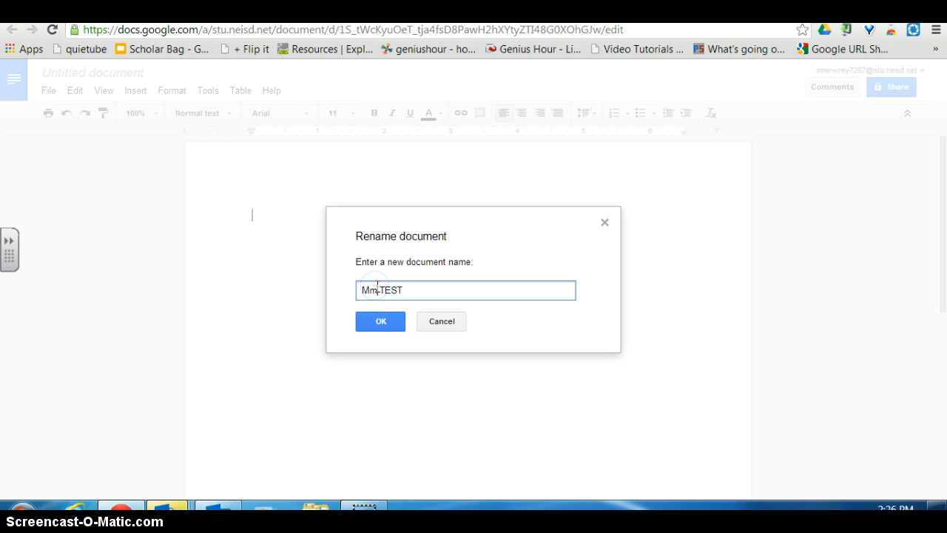
key("BackSpace")
type("M")
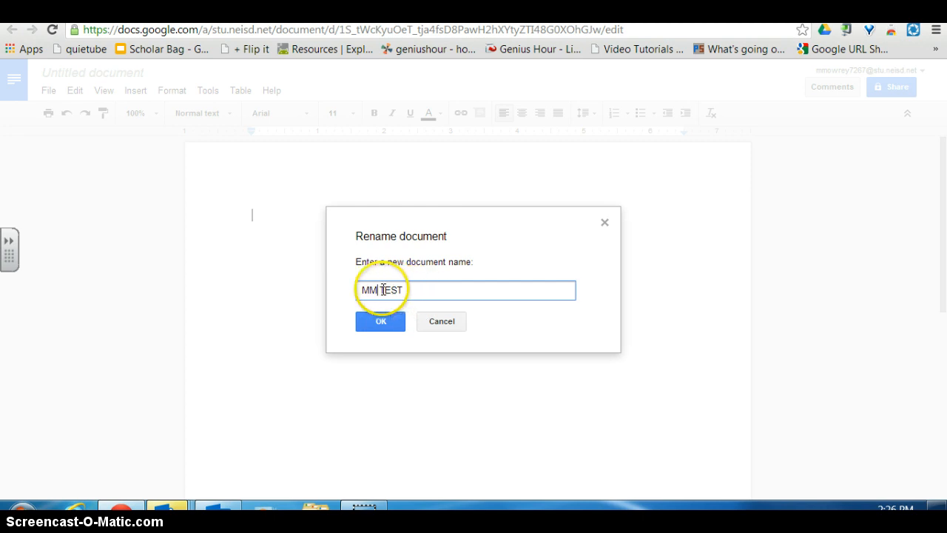
left_click_drag(379, 290, 401, 290)
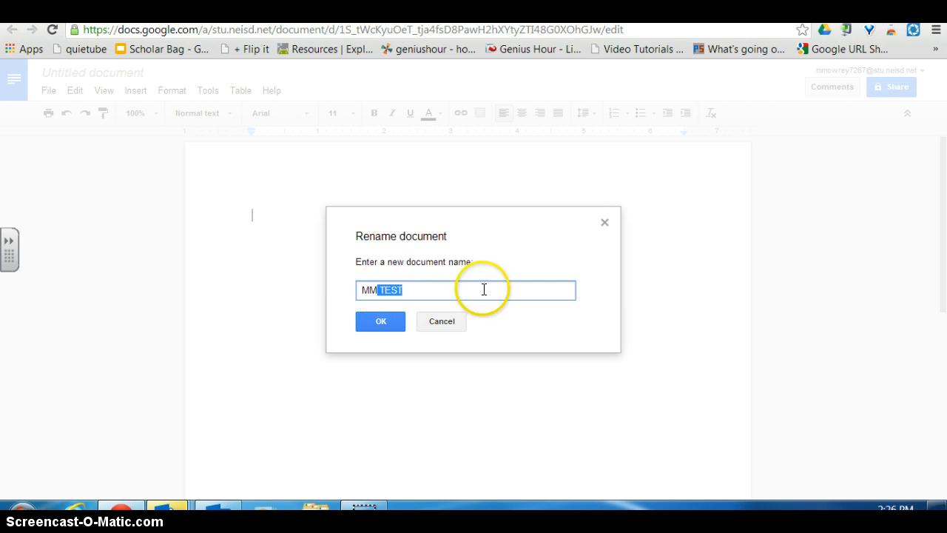
left_click(381, 322)
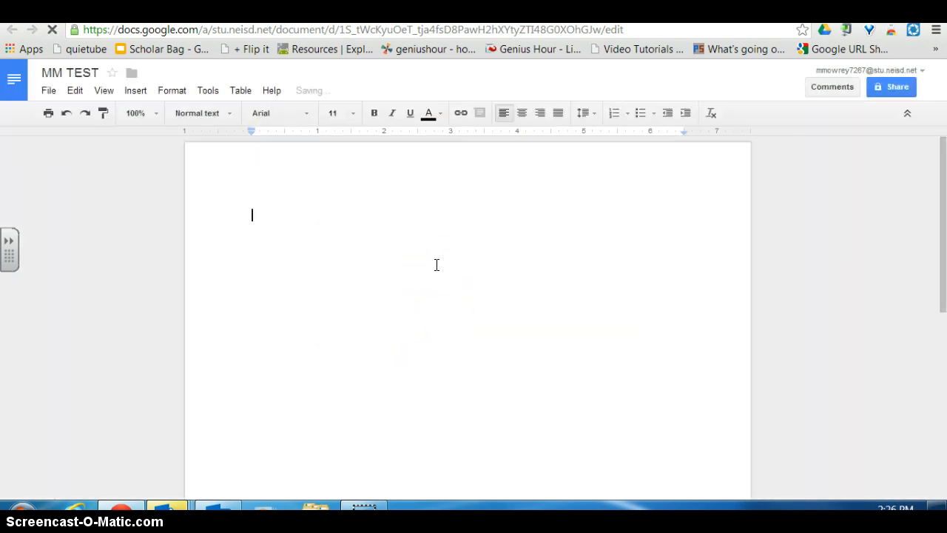
Enter the sample text "kjalskflajj" in the document body and look over the available insert options.
type("kjalskflajj")
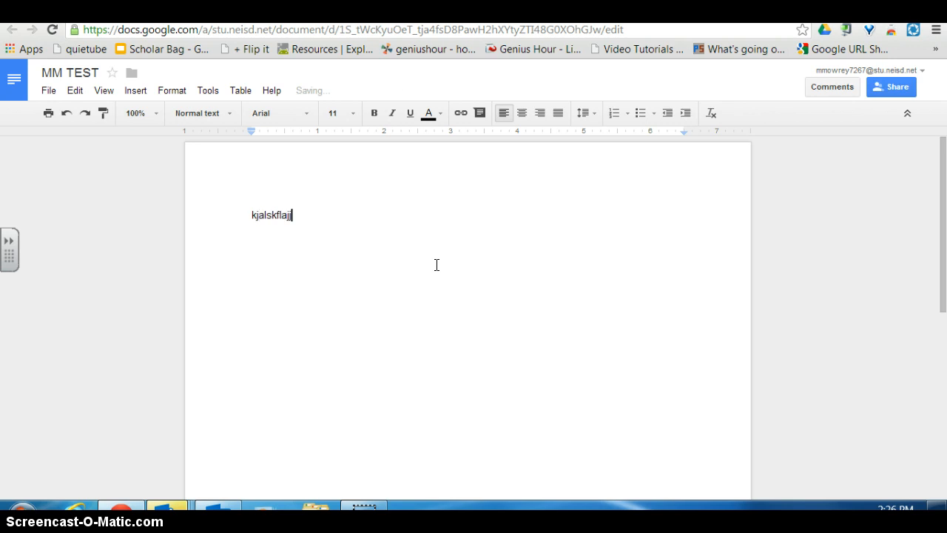
left_click(135, 92)
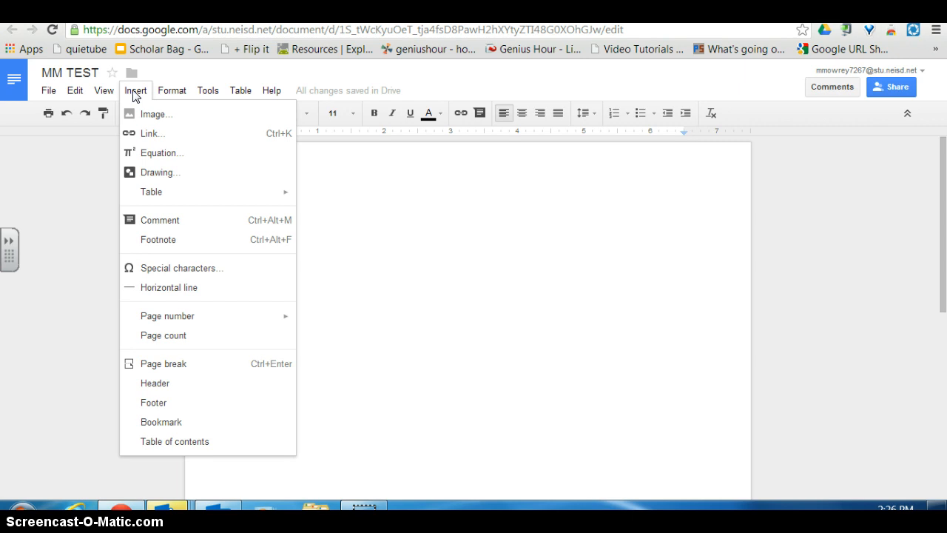
left_click(430, 214)
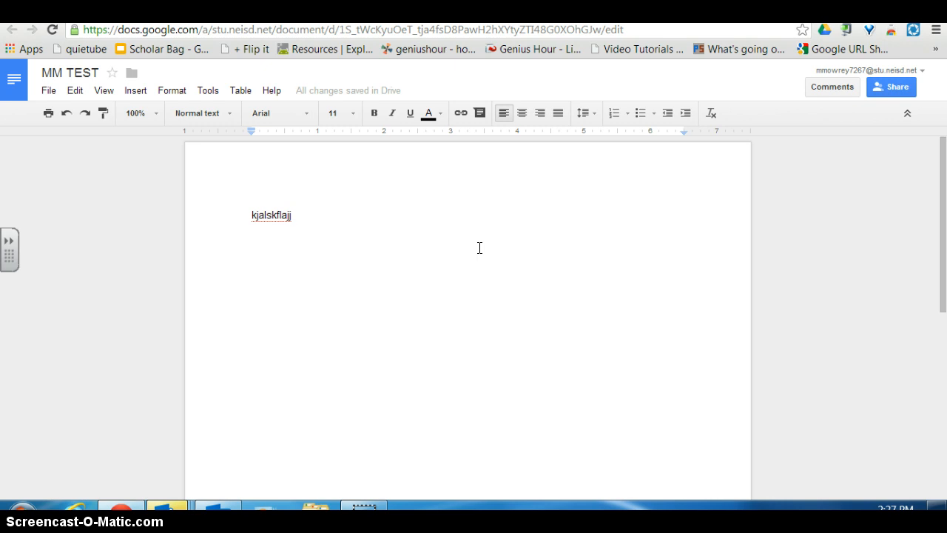
Return to the MM13-14 Class Work folder in Drive to view the new document in its file list.
left_click(480, 248)
left_click(514, 246)
left_click(350, 201)
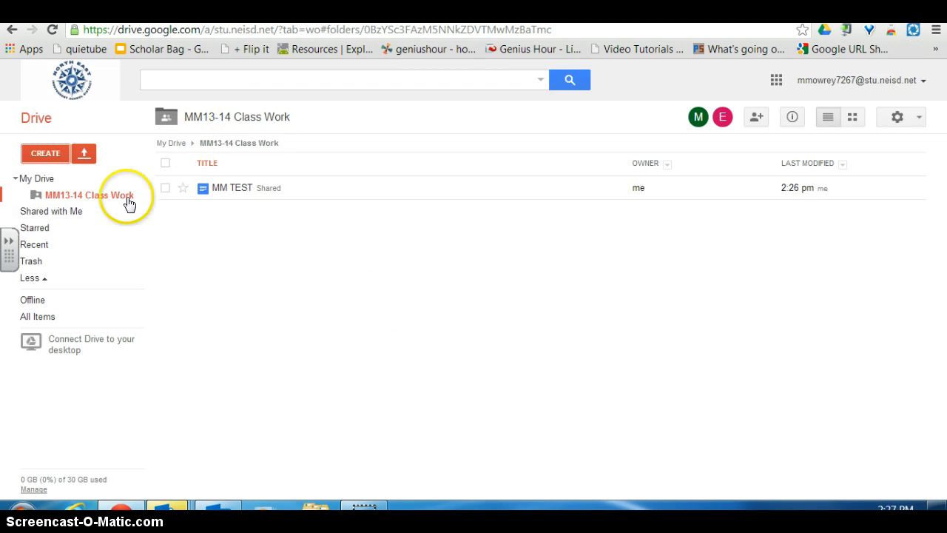
left_click(42, 153)
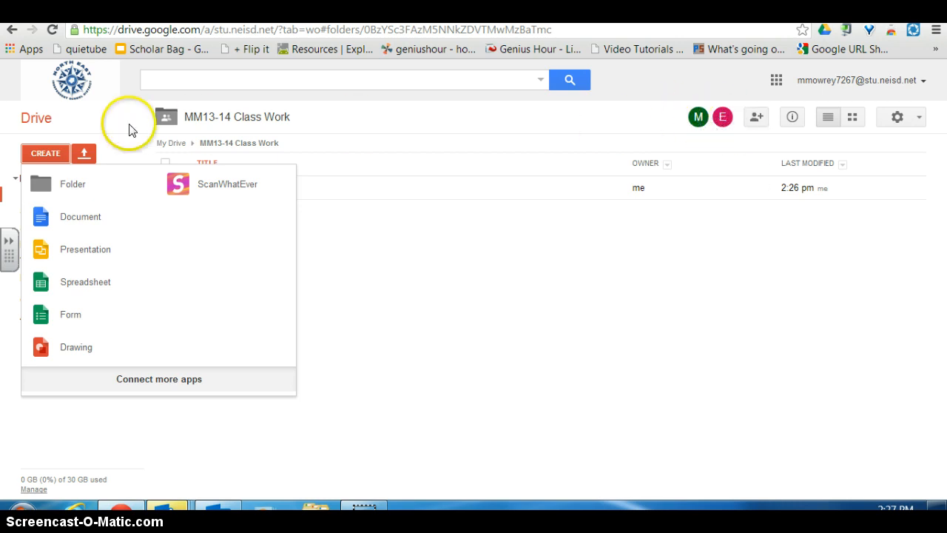
left_click(43, 154)
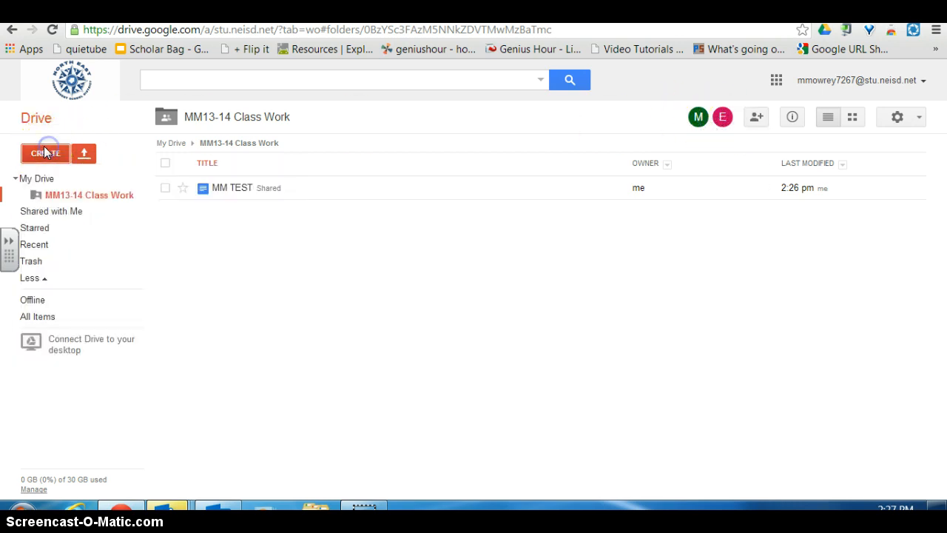